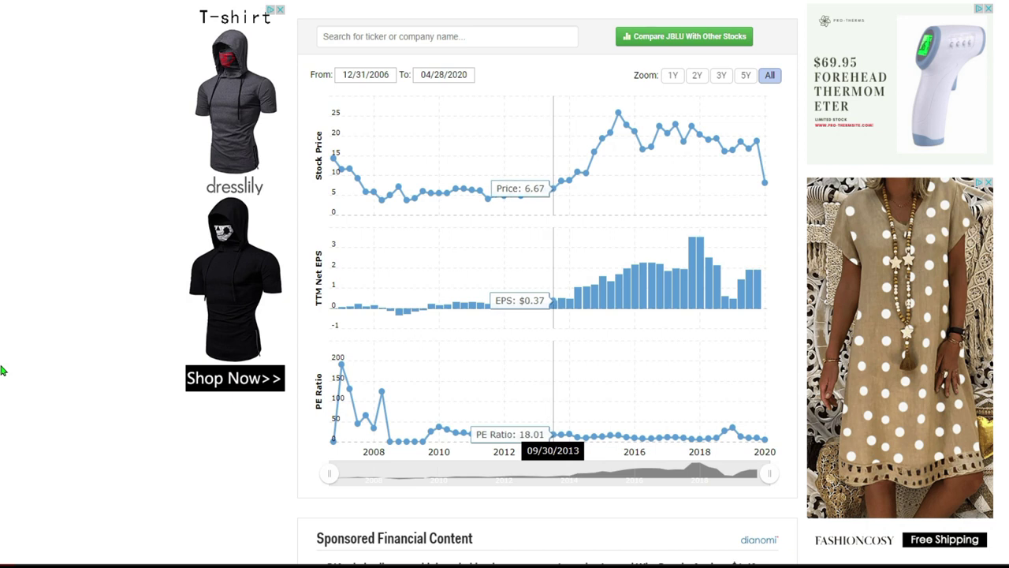
Examine JetBlue's historical stock price, TTM net EPS and P/E ratio charts
{"action": "scroll", "coordinate": [2, 367], "scroll_direction": "up", "scroll_amount": 2}
{"action": "scroll", "coordinate": [2, 363], "scroll_direction": "down", "scroll_amount": 3}
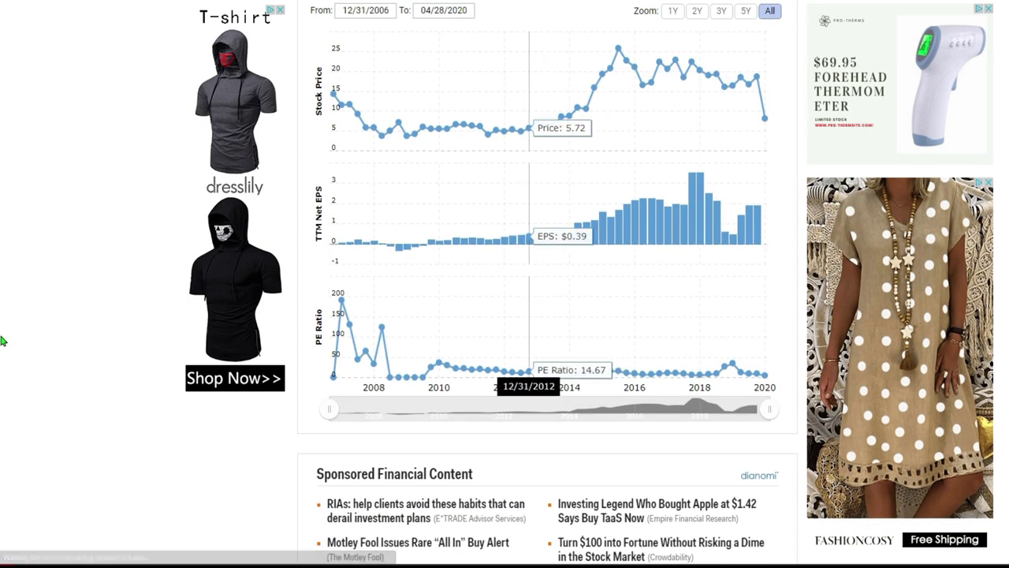
{"action": "scroll", "coordinate": [2, 346], "scroll_direction": "up", "scroll_amount": 1}
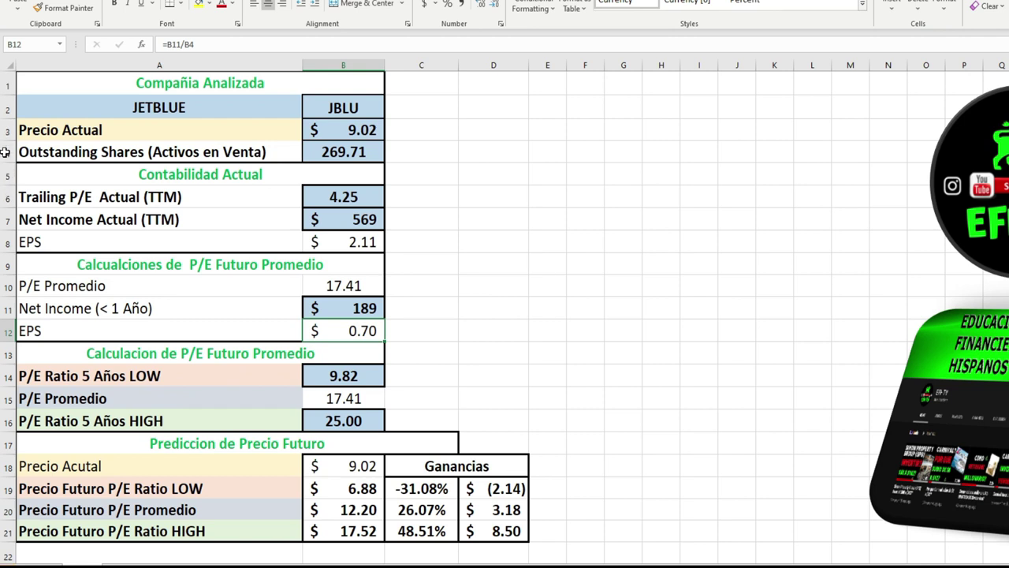
Switch to the Excel valuation sheet and review the outstanding shares, trailing P/E, TTM net income and under-one-year net income inputs
{"action": "key", "text": "Up"}
{"action": "key", "text": "Up"}
{"action": "key", "text": "Up"}
{"action": "key", "text": "Up"}
{"action": "key", "text": "Up"}
{"action": "key", "text": "Up"}
{"action": "key", "text": "Up"}
{"action": "key", "text": "Up"}
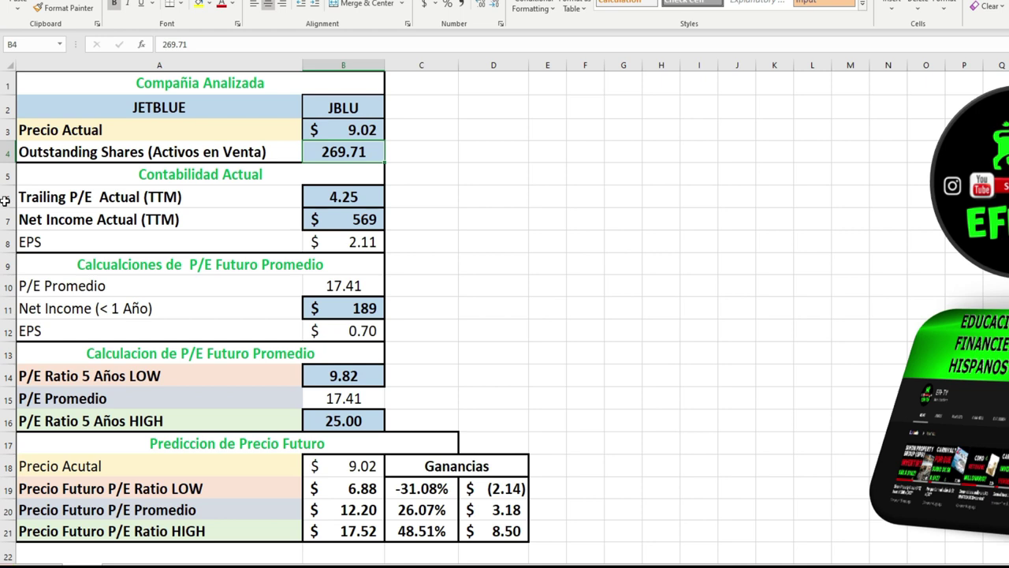
{"action": "key", "text": "Down"}
{"action": "key", "text": "Down"}
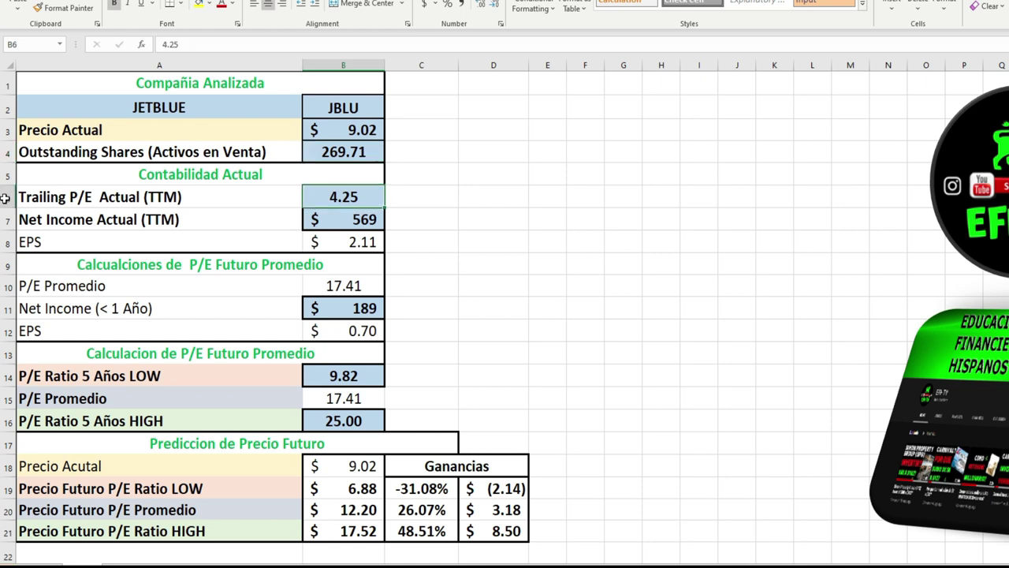
{"action": "key", "text": "Down"}
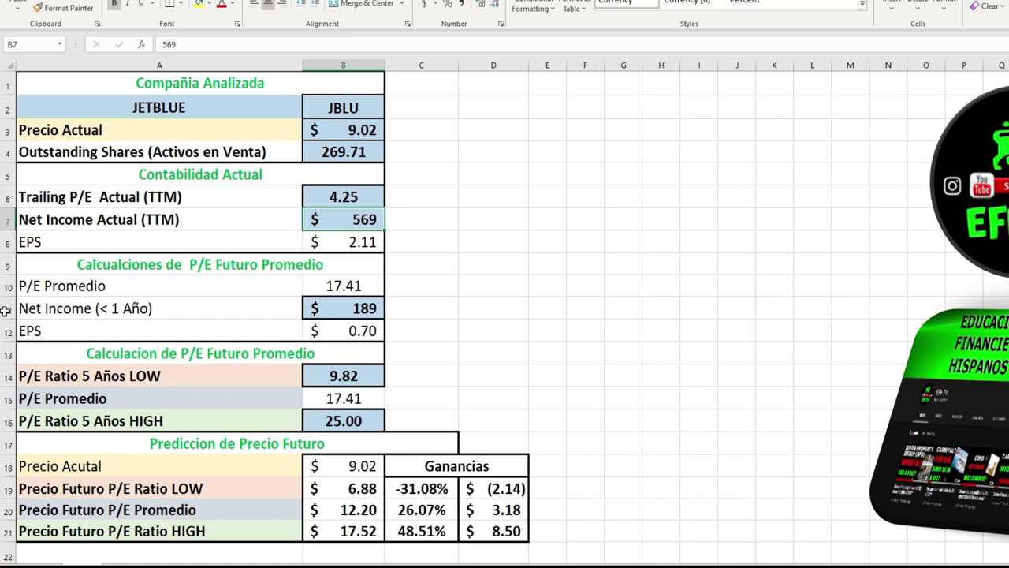
{"action": "key", "text": "Down"}
{"action": "key", "text": "Down"}
{"action": "key", "text": "Down"}
{"action": "key", "text": "Down"}
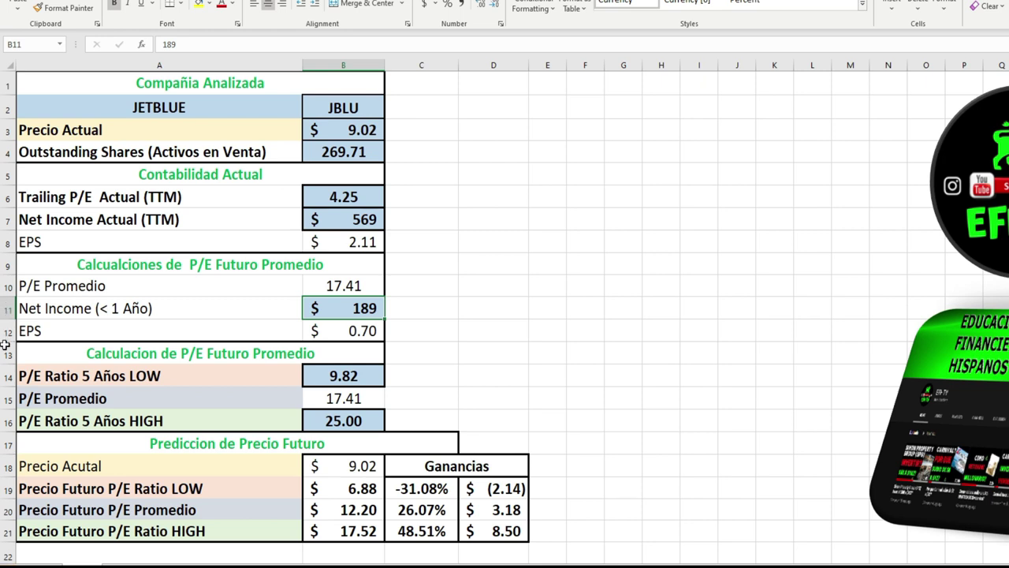
Check the P/E Ratio 5 Años LOW input, and look up JetBlue's 5-year low and high P/E ratios on MSN Money
{"action": "key", "text": "Down"}
{"action": "key", "text": "Down"}
{"action": "key", "text": "Down"}
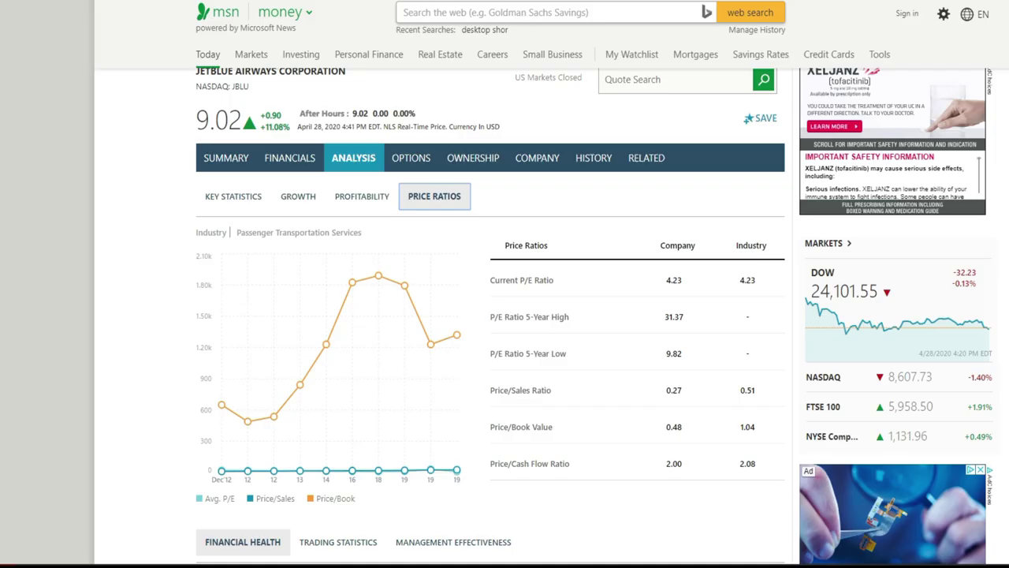
{"action": "left_click_drag", "start_coordinate": [683, 353], "coordinate": [677, 354]}
{"action": "left_click_drag", "start_coordinate": [10, 355], "coordinate": [2, 361]}
{"action": "left_click_drag", "start_coordinate": [684, 316], "coordinate": [664, 316]}
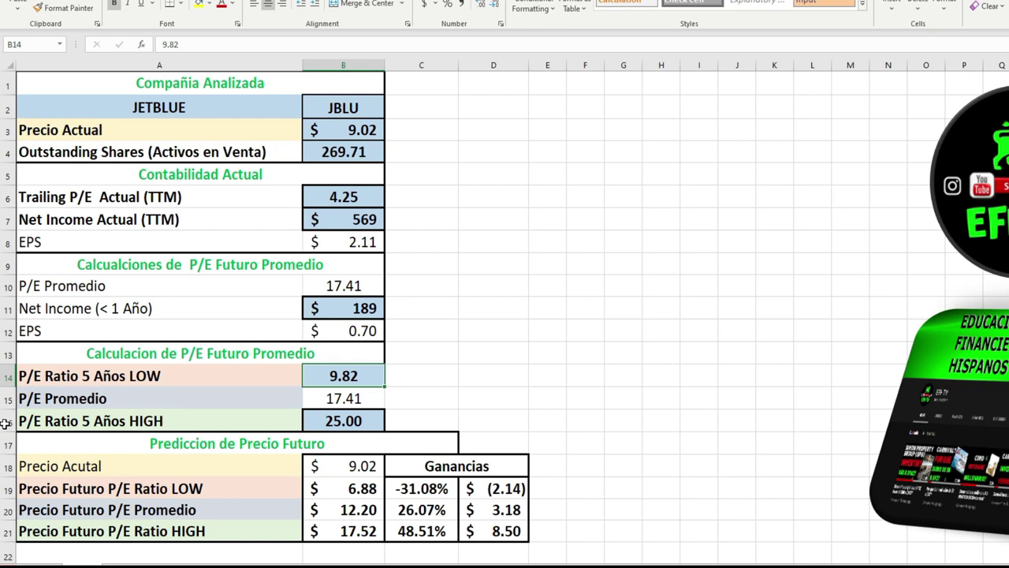
Return to the Excel valuation sheet and set P/E Ratio 5 Años HIGH to 25
{"action": "key", "text": "Down"}
{"action": "key", "text": "Down"}
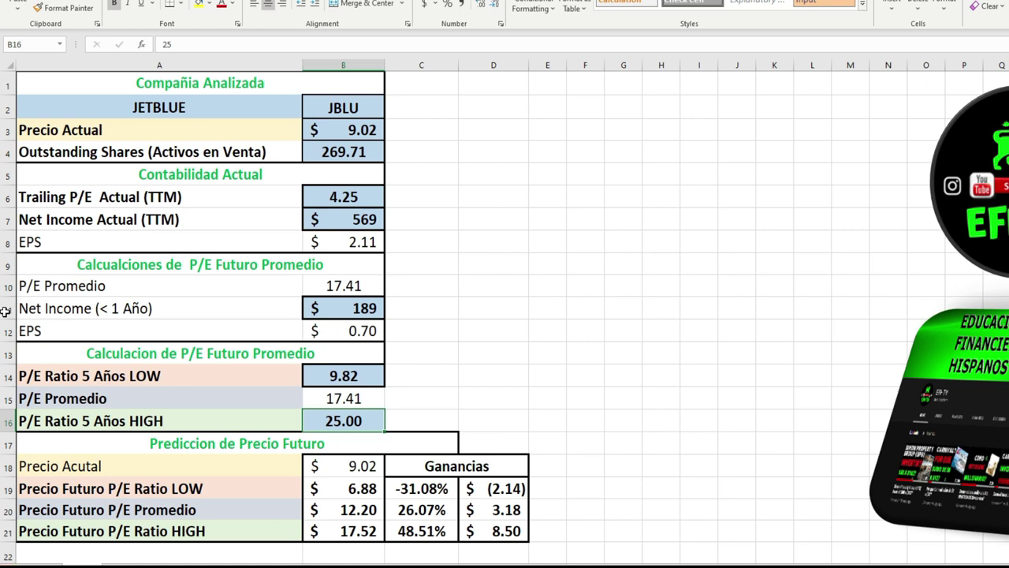
{"action": "type", "text": "25"}
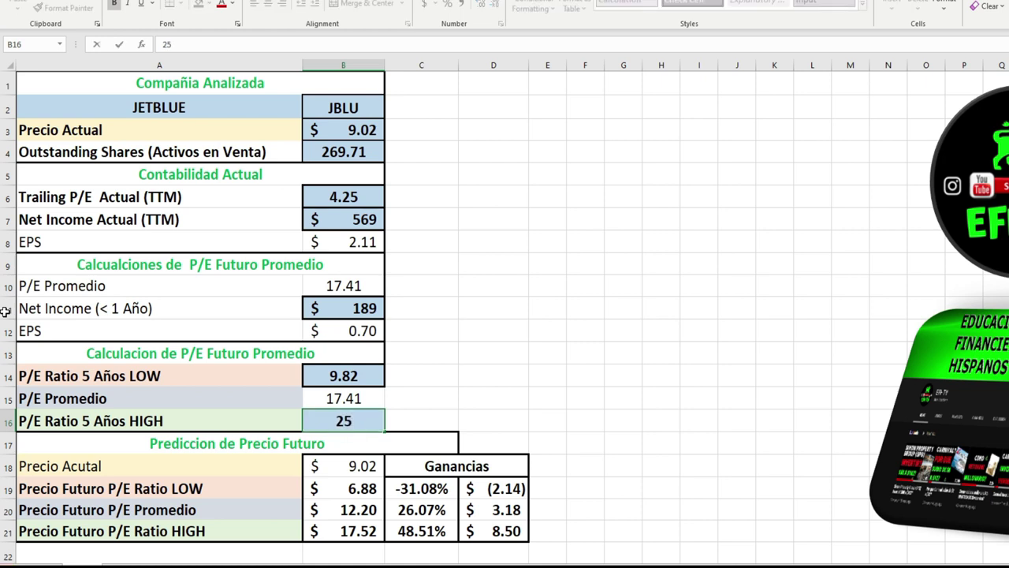
{"action": "key", "text": "Return"}
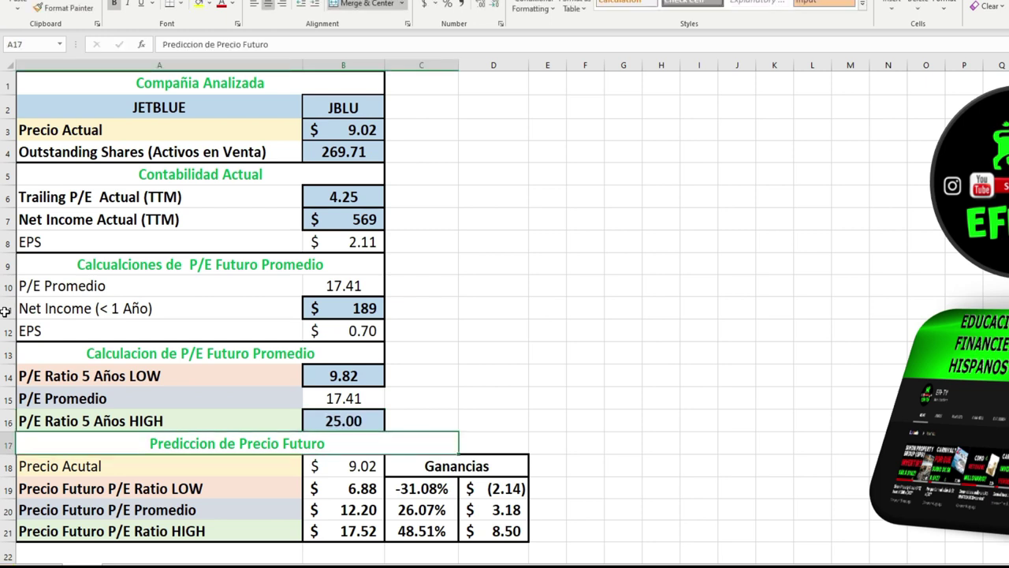
Set Net Income (< 1 Año) to 250 in the average future P/E section
{"action": "key", "text": "Up"}
{"action": "key", "text": "Up"}
{"action": "key", "text": "Up"}
{"action": "key", "text": "Up"}
{"action": "key", "text": "Up"}
{"action": "key", "text": "Up"}
{"action": "type", "text": "25"}
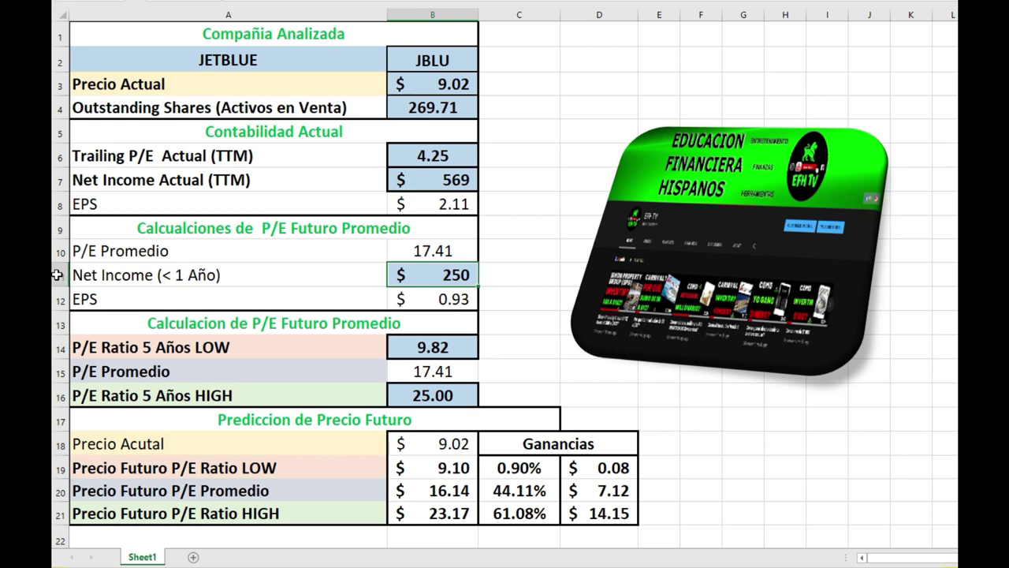
Examine the predicted future price for the low P/E ratio and the 5-year high P/E assumption
{"action": "key", "text": "Down"}
{"action": "key", "text": "Down"}
{"action": "key", "text": "Down"}
{"action": "key", "text": "Down"}
{"action": "key", "text": "Down"}
{"action": "key", "text": "Down"}
{"action": "key", "text": "Down"}
{"action": "key", "text": "Down"}
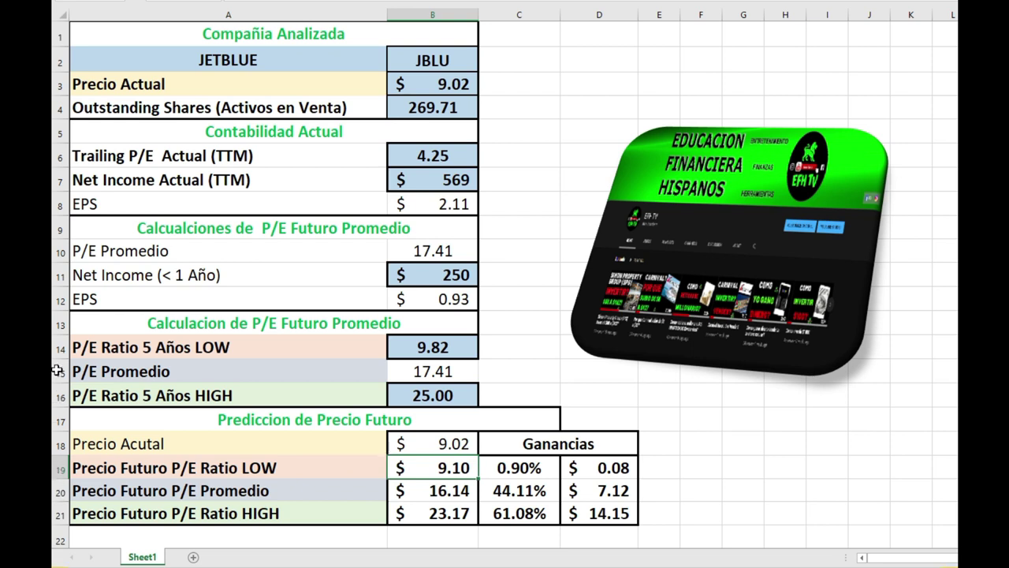
{"action": "key", "text": "Up"}
{"action": "key", "text": "Up"}
{"action": "key", "text": "Up"}
{"action": "key", "text": "Up"}
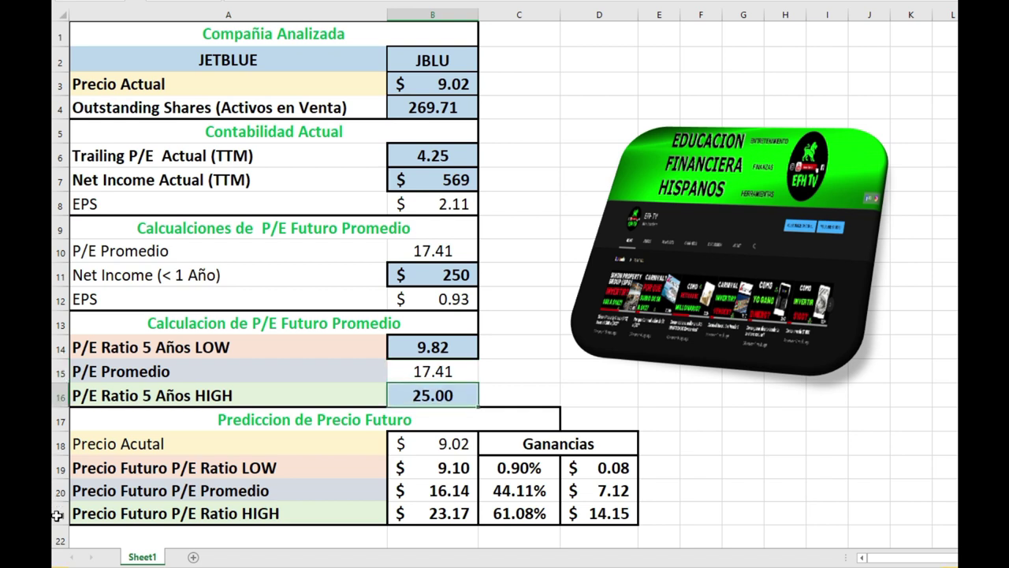
Review the predicted future prices for the high, average and low P/E ratios, including the percentage gains
{"action": "key", "text": "Down"}
{"action": "key", "text": "Down"}
{"action": "key", "text": "Down"}
{"action": "key", "text": "Down"}
{"action": "key", "text": "Down"}
{"action": "key", "text": "Down"}
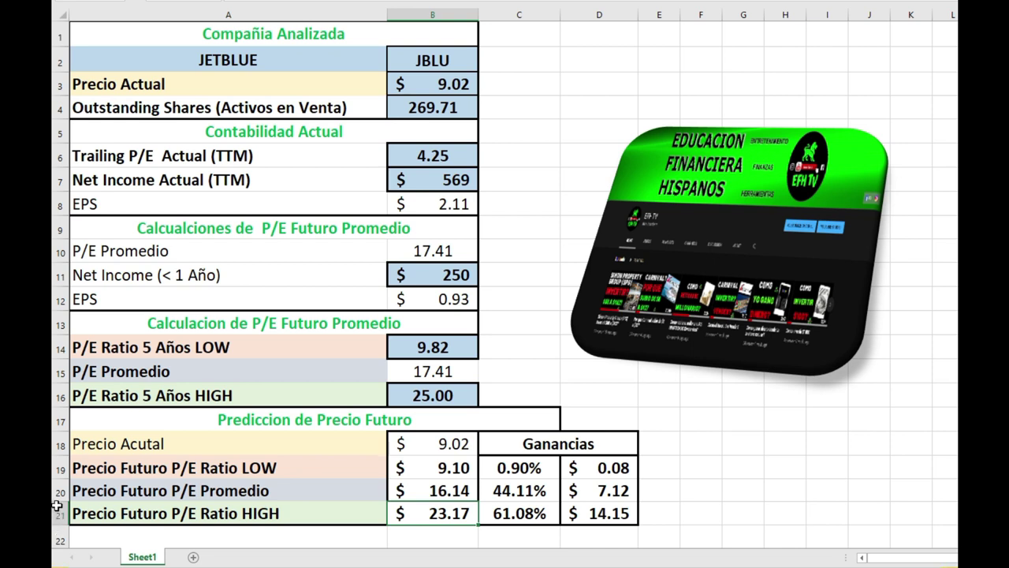
{"action": "key", "text": "Up"}
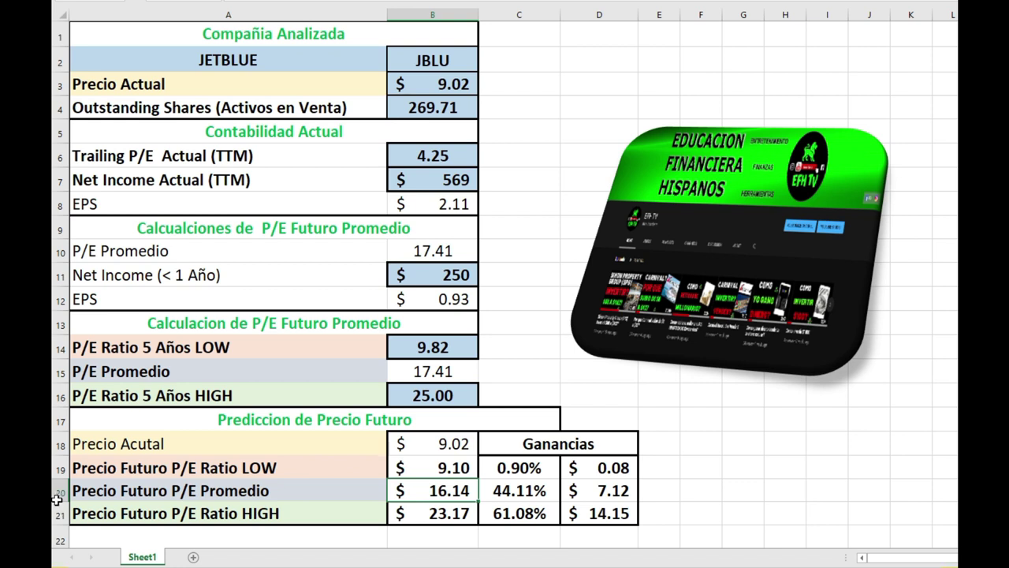
{"action": "key", "text": "Right"}
{"action": "key", "text": "Left"}
{"action": "key", "text": "Up"}
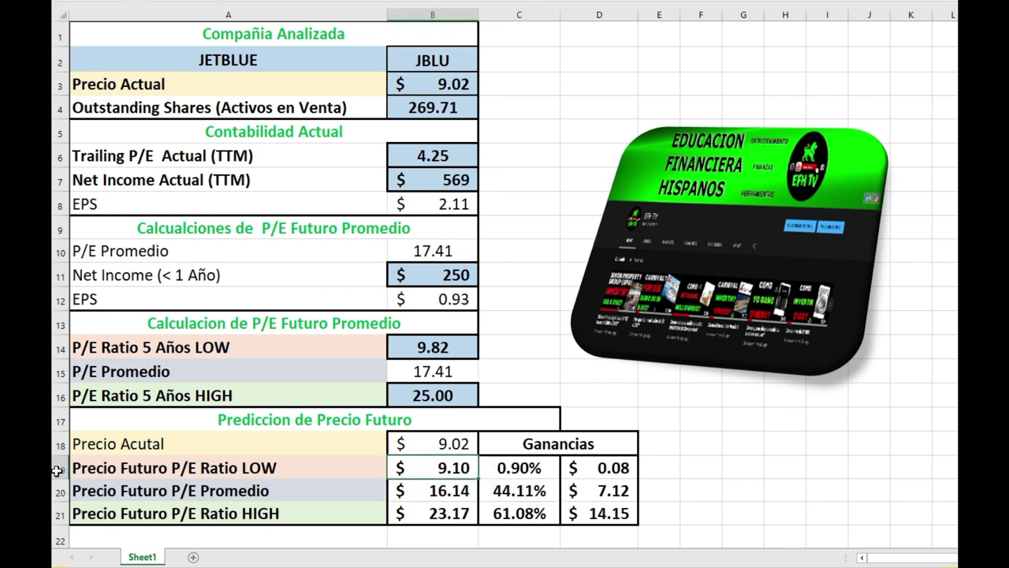
{"action": "key", "text": "Right"}
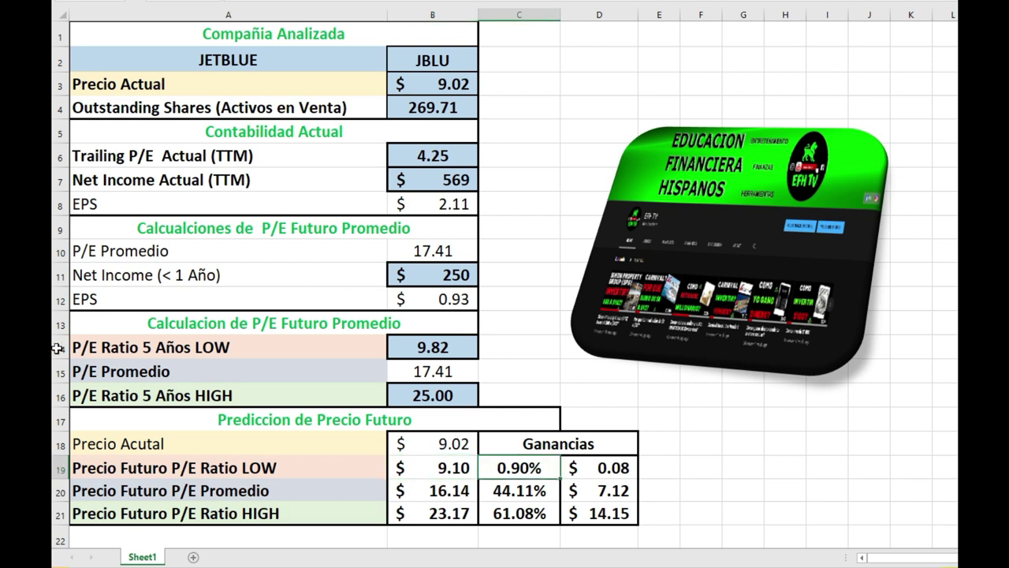
Set Net Income (< 1 Año) to 300 for a more optimistic price prediction
{"action": "key", "text": "Left"}
{"action": "key", "text": "Up"}
{"action": "key", "text": "Up"}
{"action": "key", "text": "Up"}
{"action": "key", "text": "Up"}
{"action": "key", "text": "Up"}
{"action": "key", "text": "Up"}
{"action": "key", "text": "Up"}
{"action": "key", "text": "Up"}
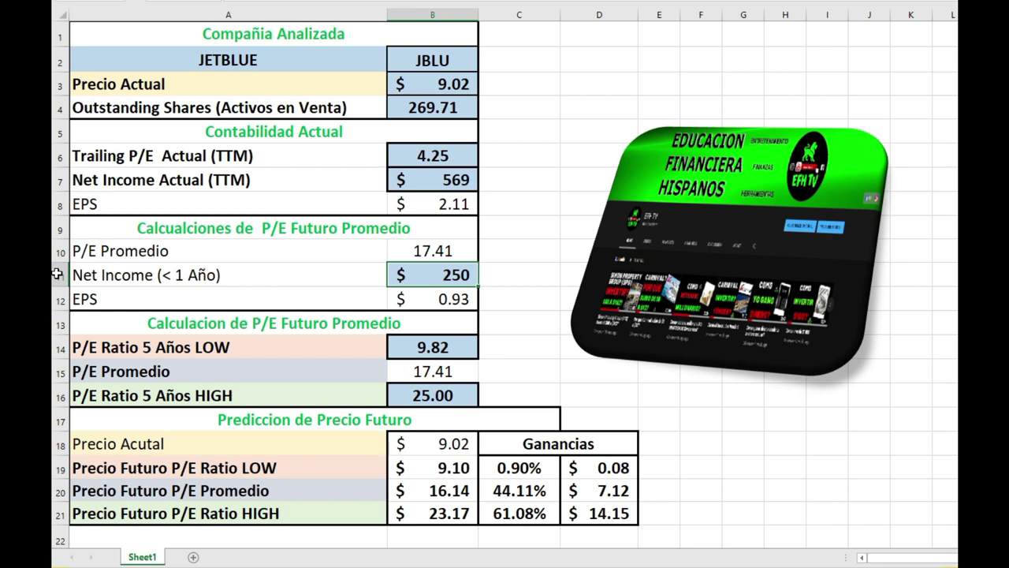
{"action": "type", "text": "300"}
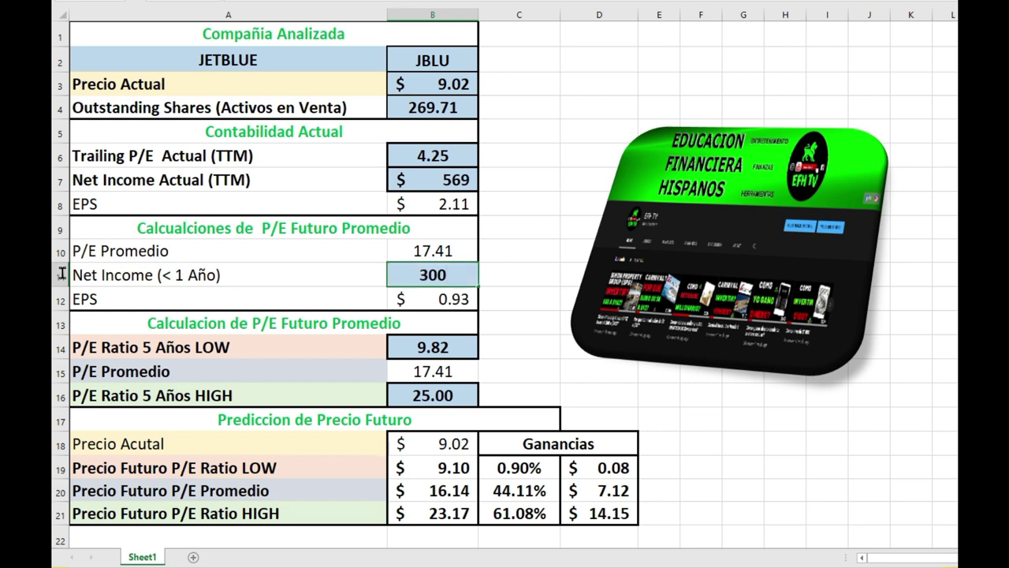
{"action": "key", "text": "Return"}
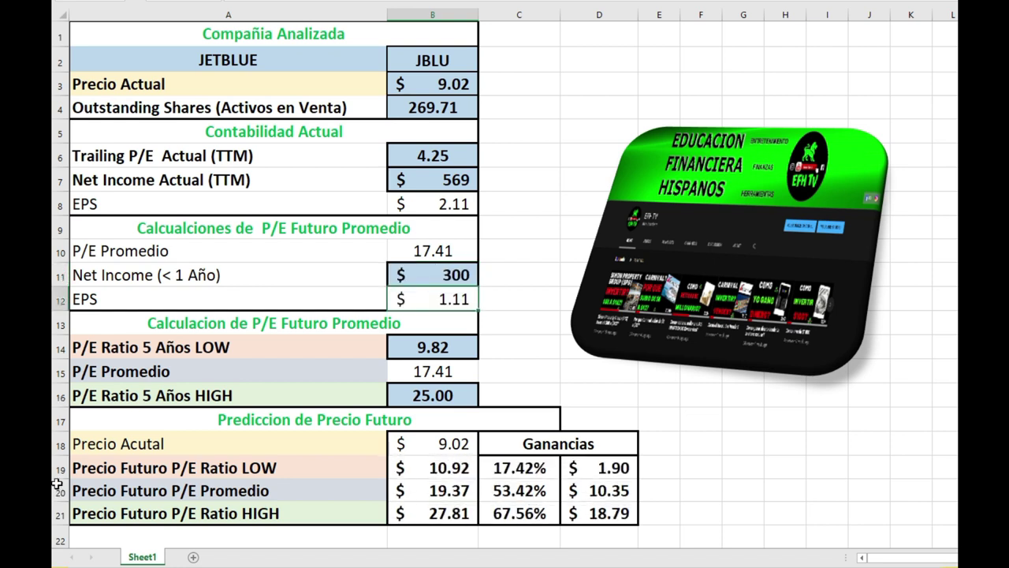